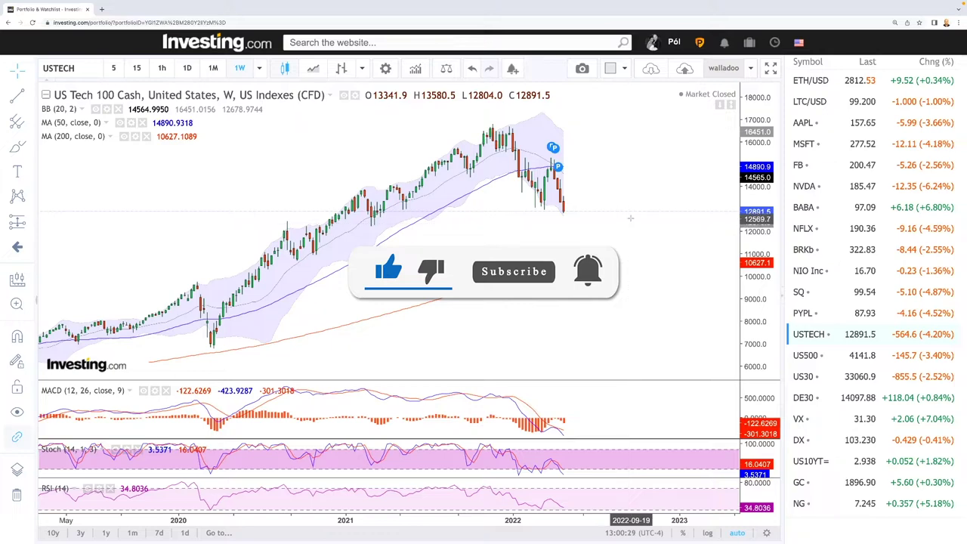
Trace the early-2022 fall and the following rebound into spring on the USTECH weekly chart with freehand brush strokes.
scroll(618, 210, "up", 4)
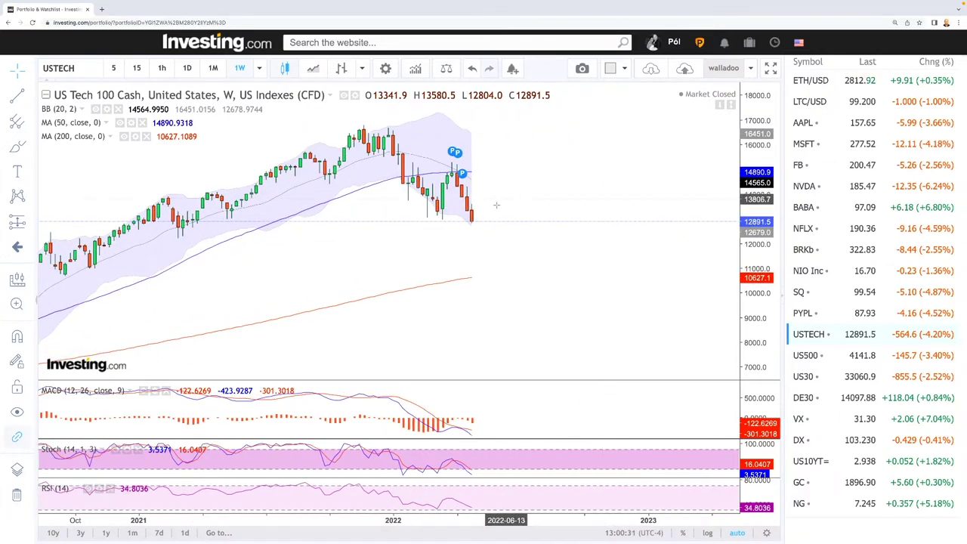
mouse_move(449, 176)
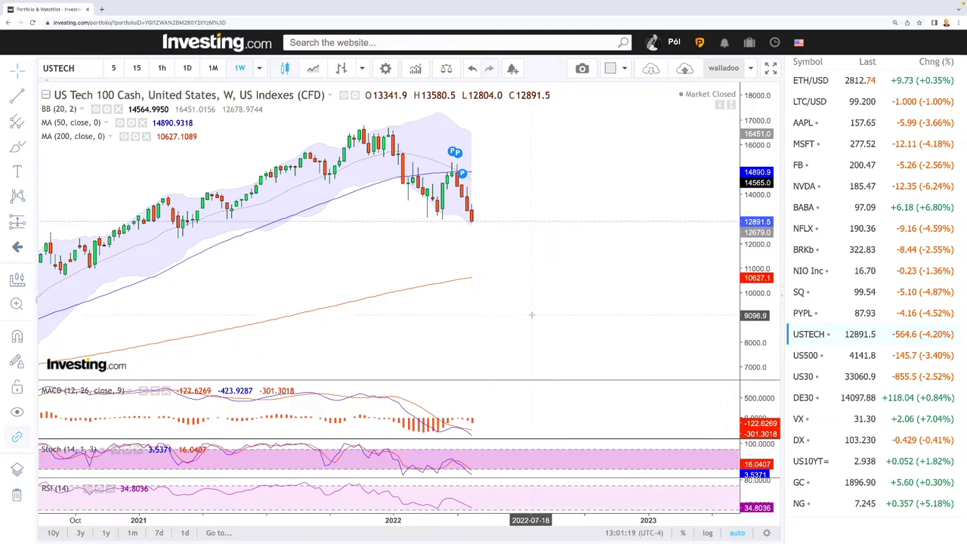
scroll(519, 314, "down", 5)
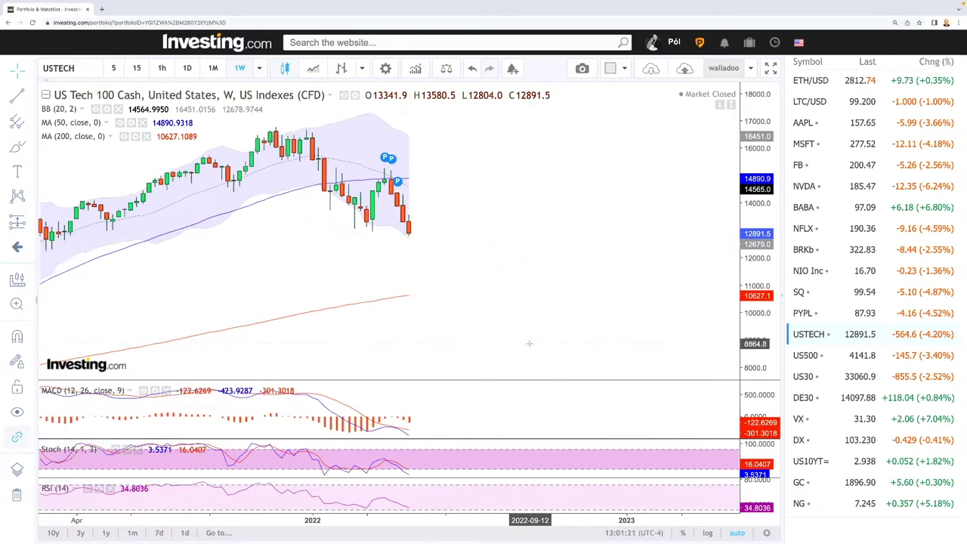
scroll(596, 352, "down", 3)
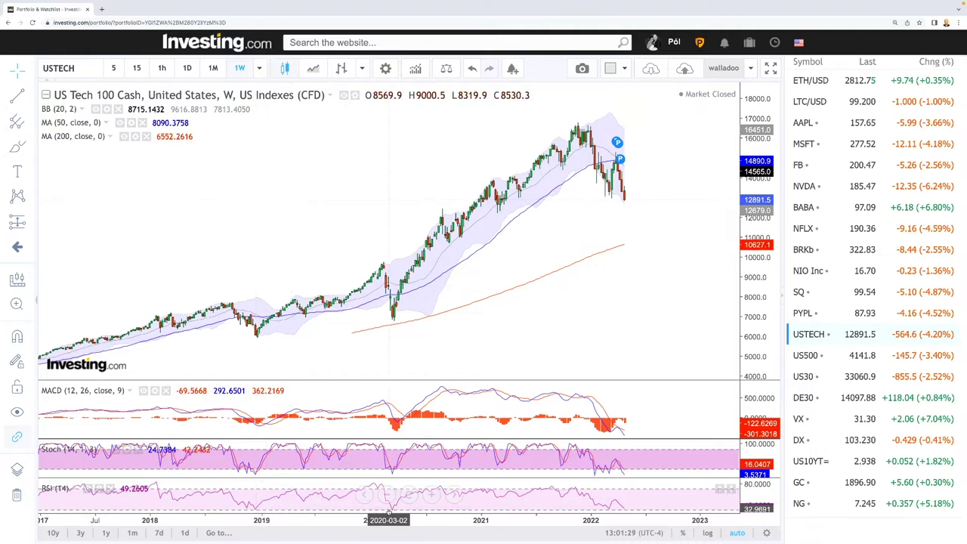
scroll(604, 500, "up", 3)
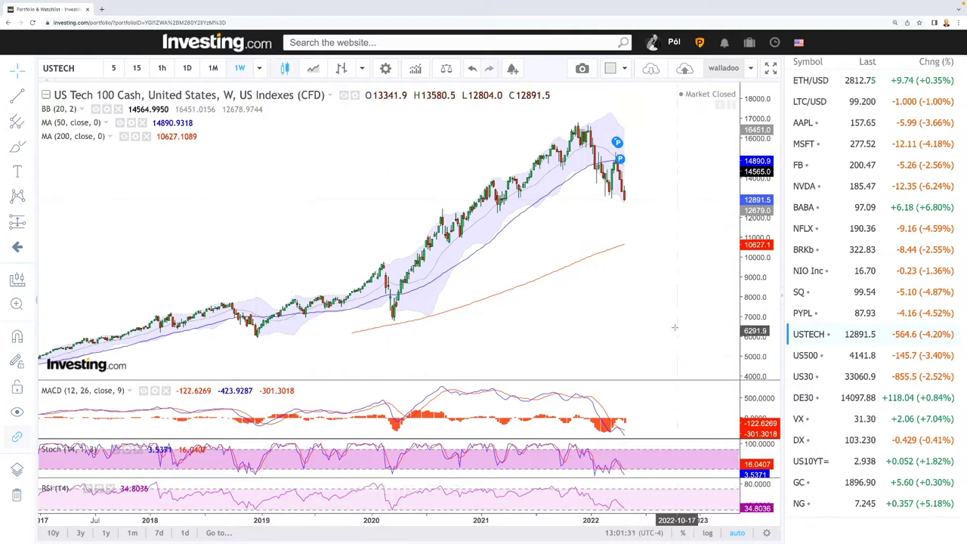
scroll(659, 328, "up", 3)
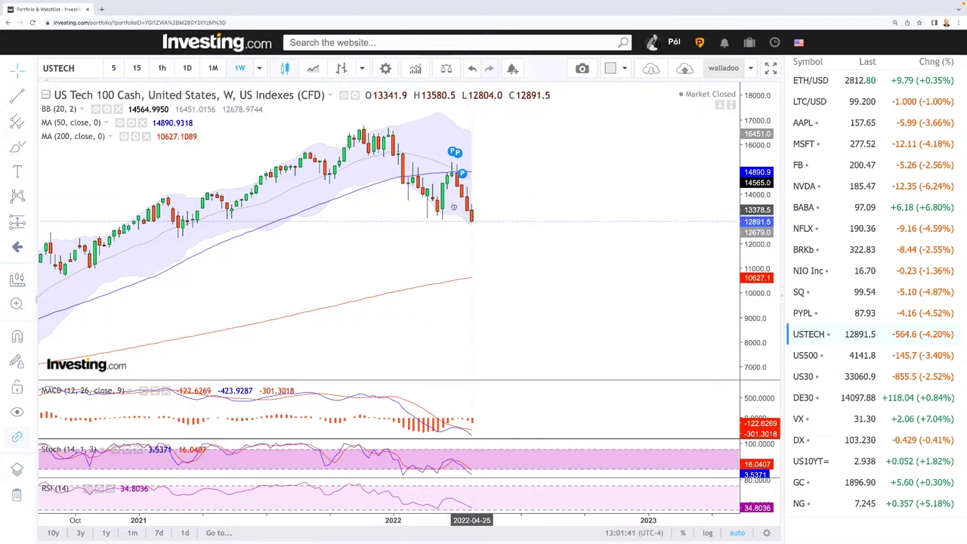
left_click(15, 148)
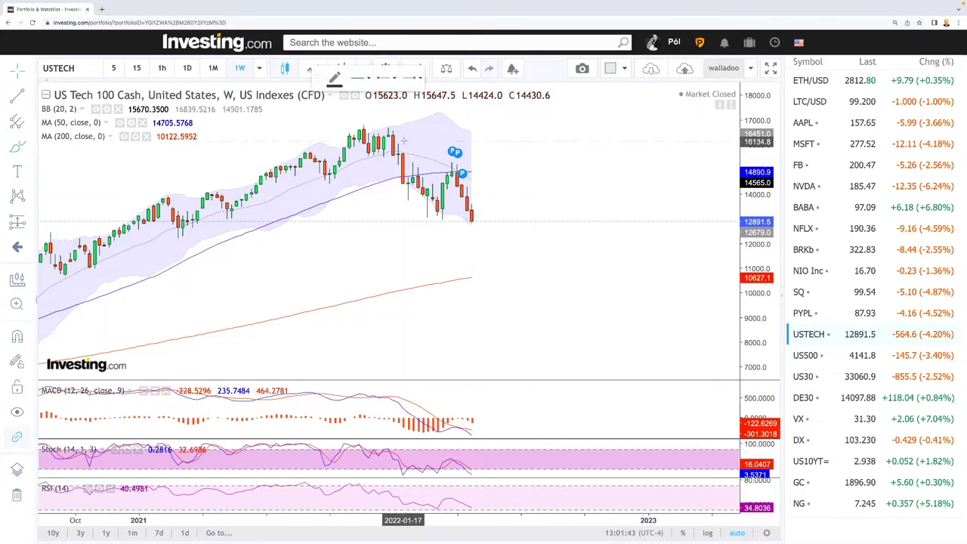
left_click(382, 142)
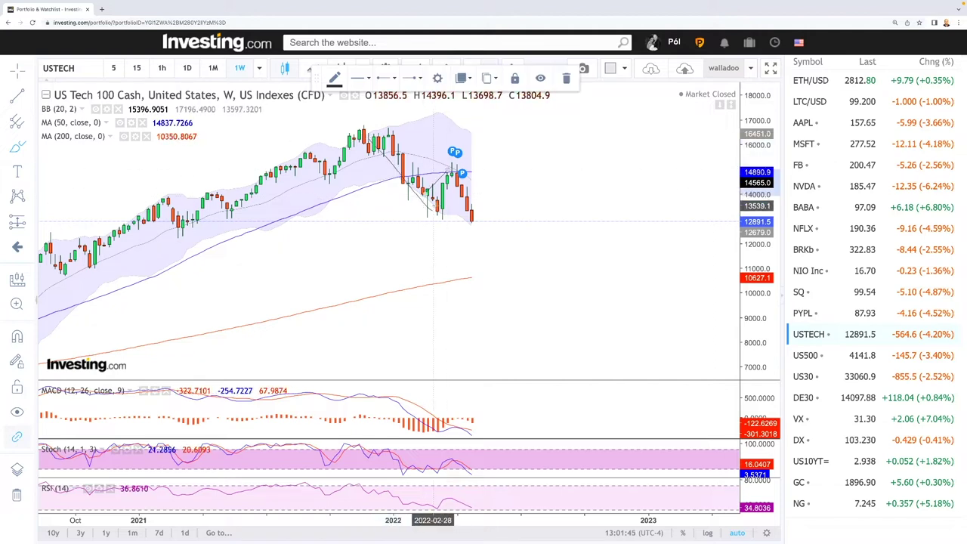
left_click(438, 216)
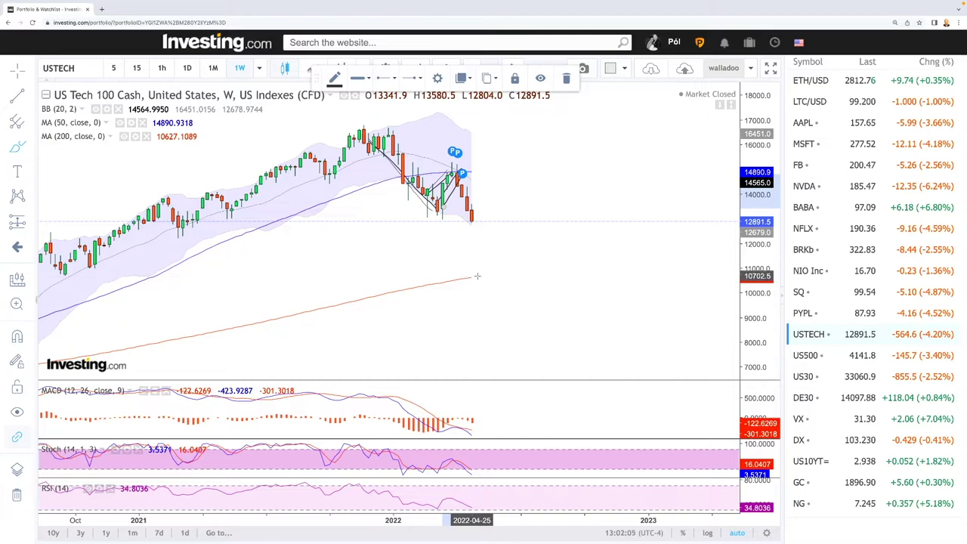
Trace the late-2018 and early-2020 declines and their rebounds on the longer USTECH weekly history with the brush.
scroll(502, 279, "down", 8)
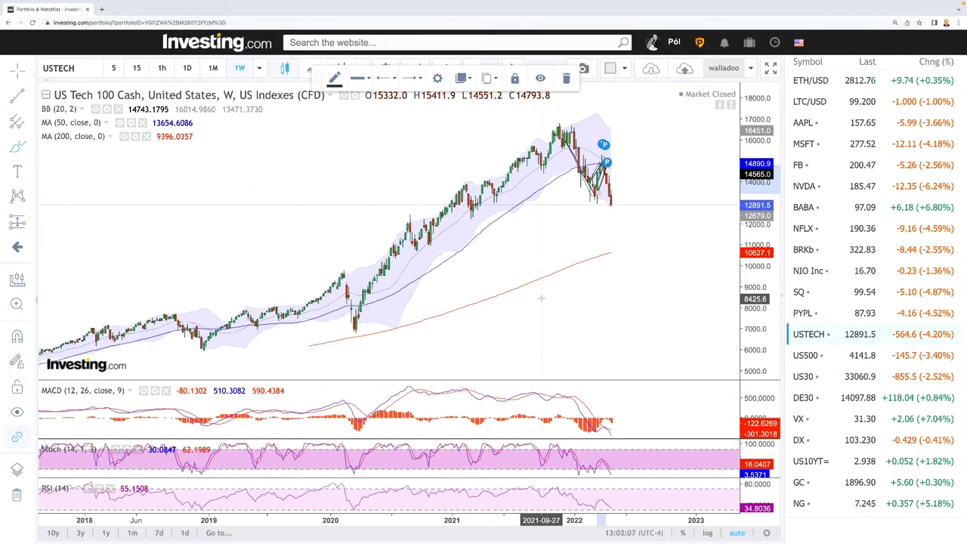
scroll(587, 293, "down", 4)
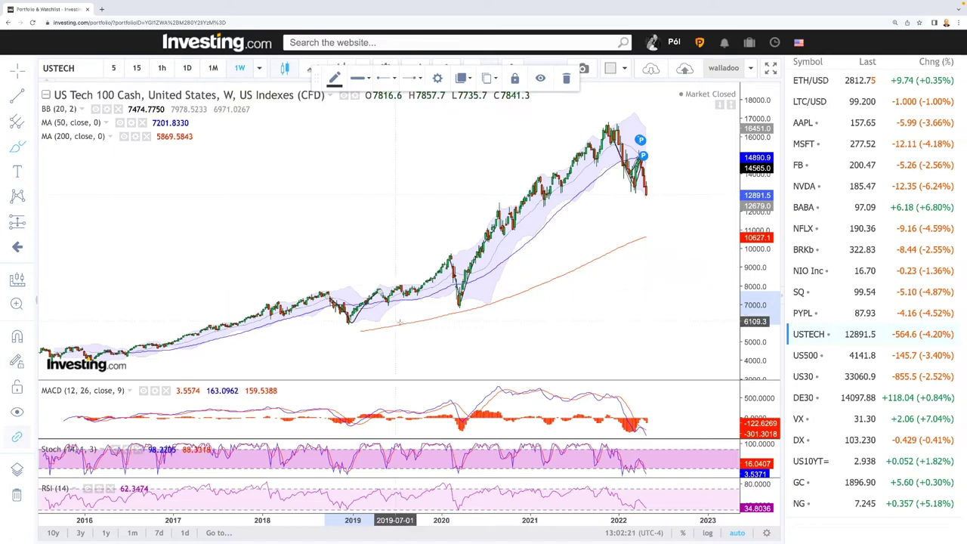
scroll(396, 323, "down", 6)
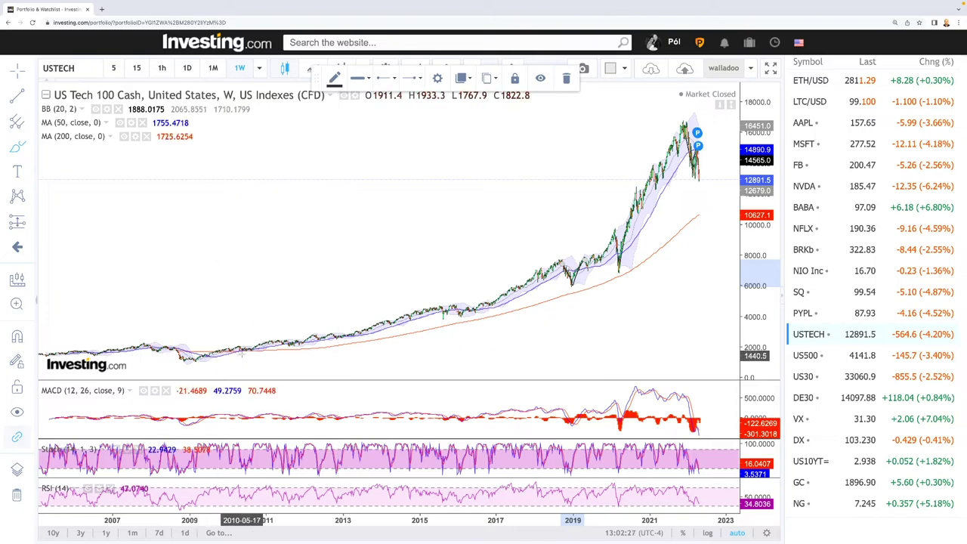
scroll(680, 281, "up", 3)
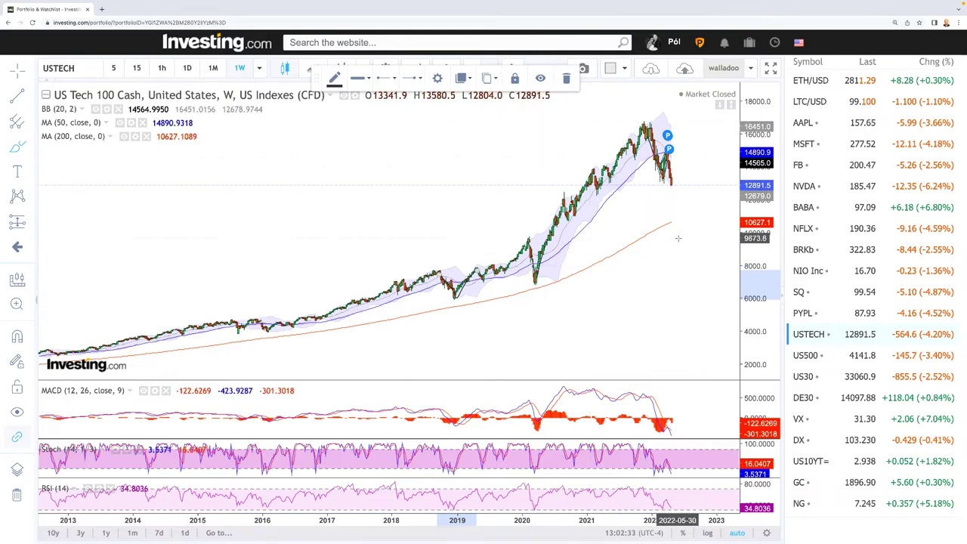
Sketch a projected USTECH path from the latest candles down to about 10,800 and back up to about 13,000.
scroll(675, 253, "up", 2)
scroll(665, 251, "up", 2)
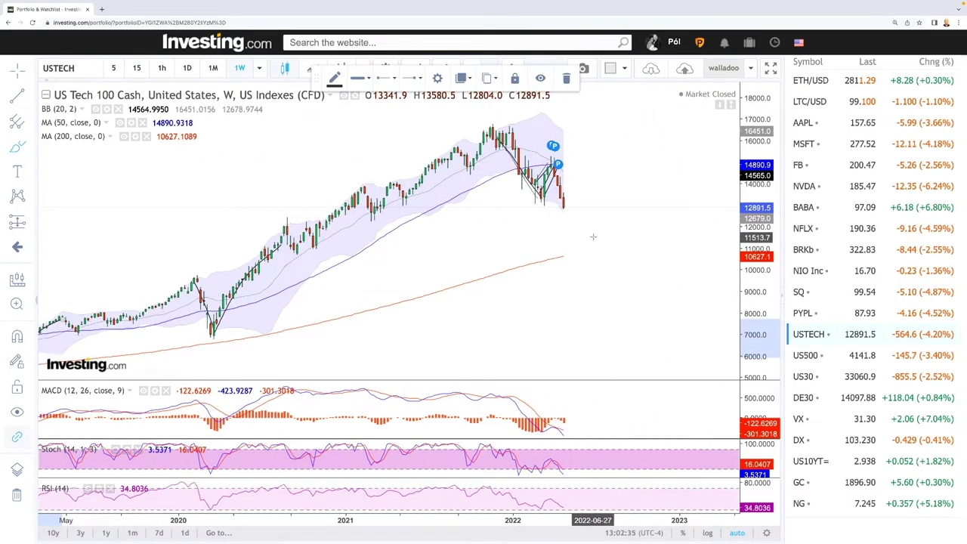
scroll(592, 244, "up", 2)
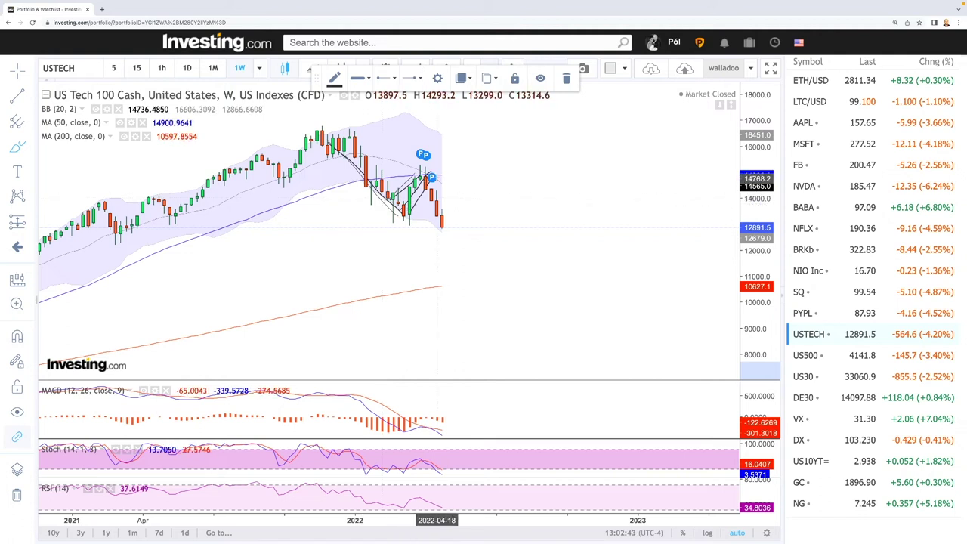
mouse_move(438, 205)
left_mouse_down()
mouse_move(457, 277)
mouse_move(496, 223)
left_mouse_up()
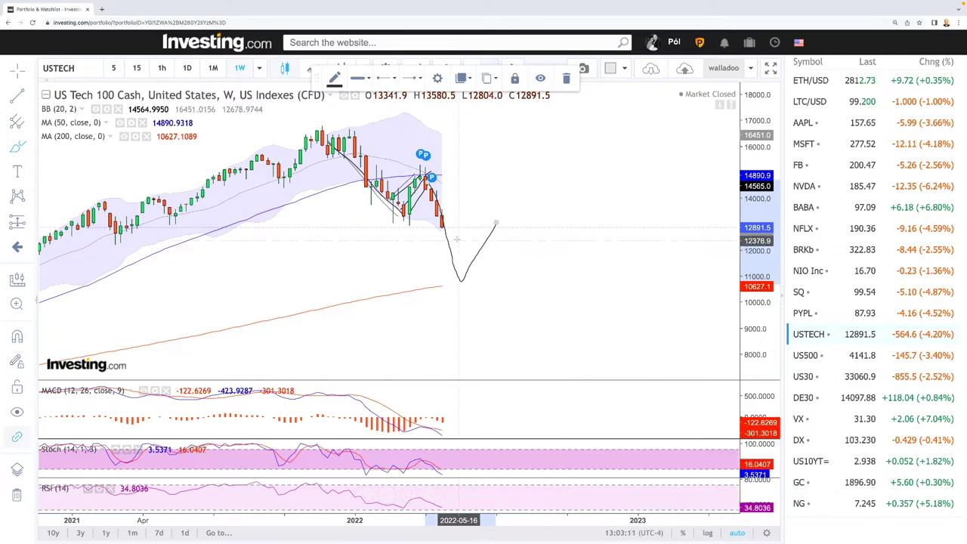
Display the US500 chart and brush its early-2022 fall and rebound, plus a projected bounce to the extended 50-week moving average.
key("Down")
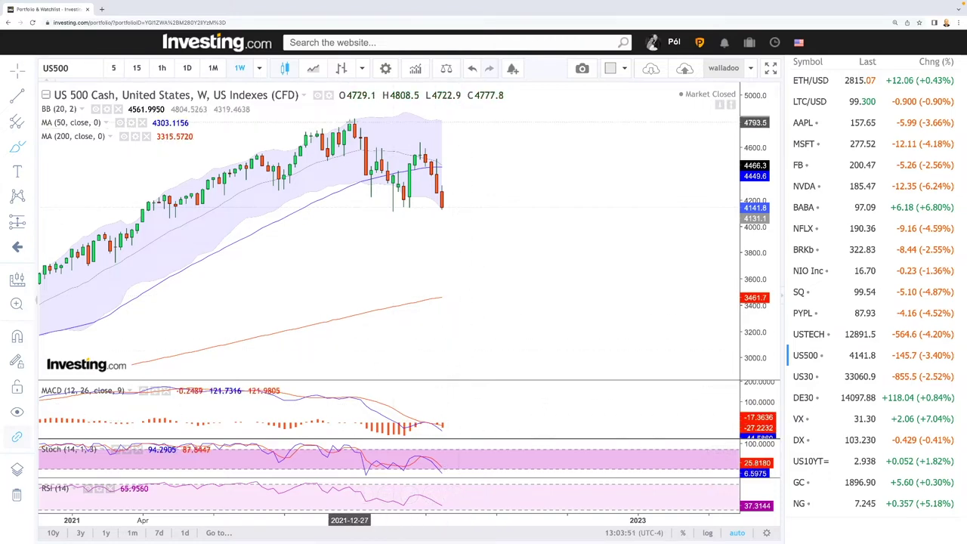
mouse_move(353, 123)
left_mouse_down()
mouse_move(391, 183)
mouse_move(393, 210)
mouse_move(423, 143)
left_mouse_up()
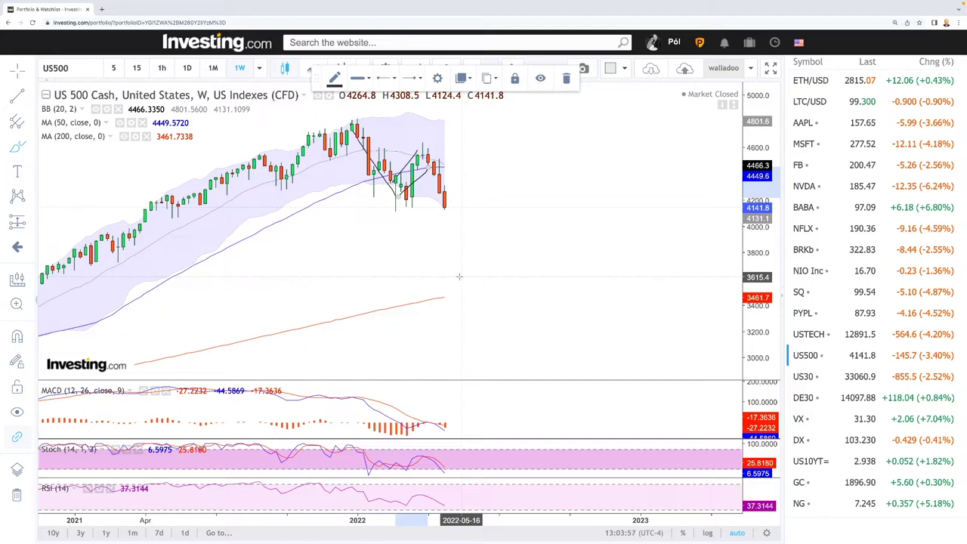
scroll(499, 270, "down", 2)
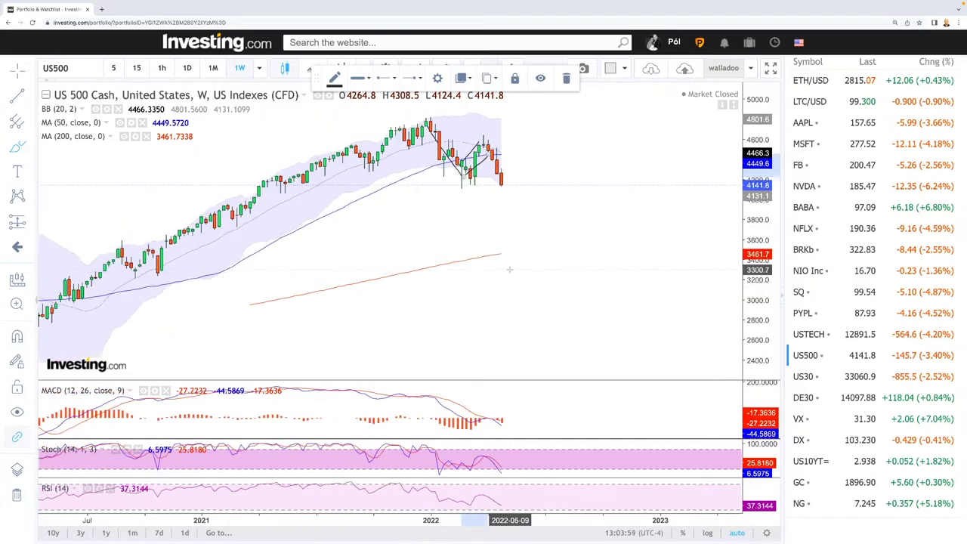
scroll(509, 270, "down", 1)
scroll(504, 193, "up", 3)
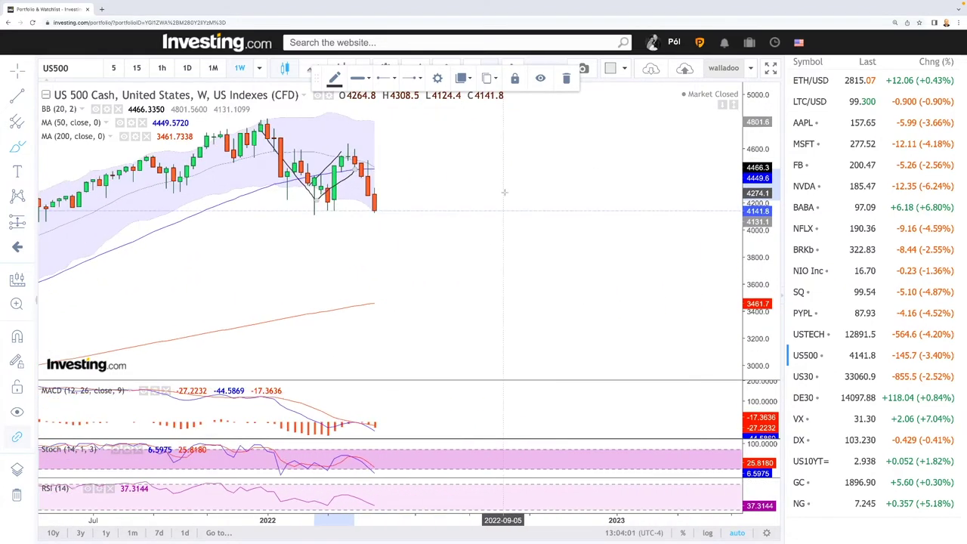
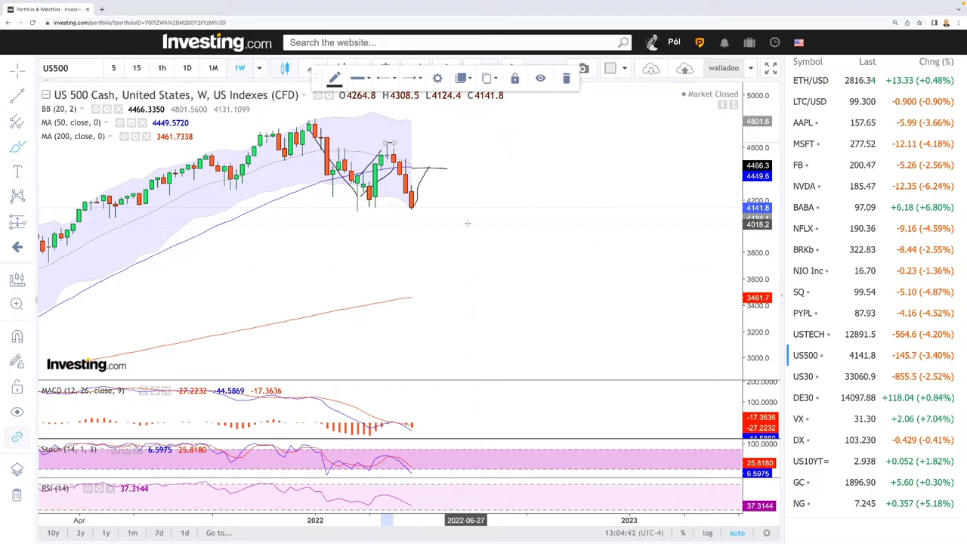
Display the US30 chart and trace its early-2022 fall and the rebound to the 50-week moving average with the brush.
left_click(804, 376)
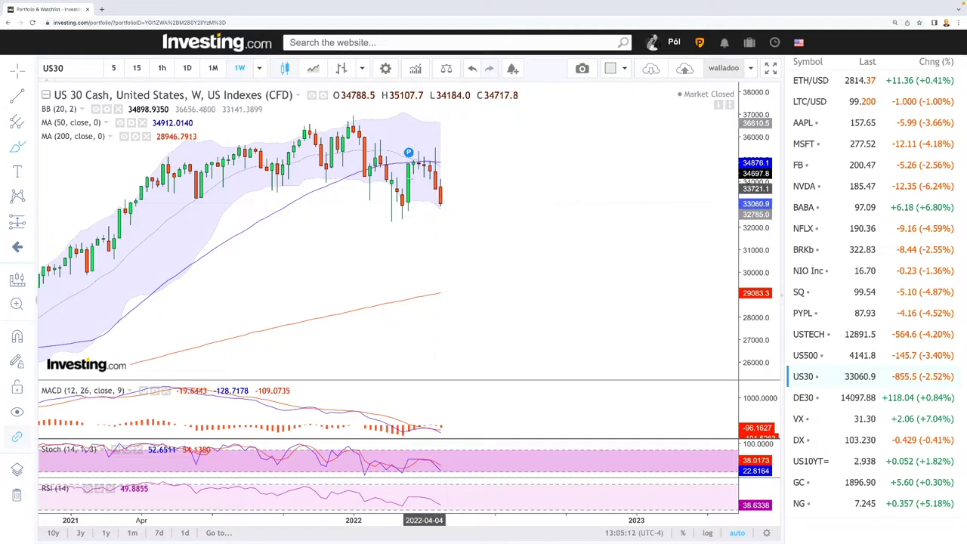
left_click_drag(397, 215, 353, 121)
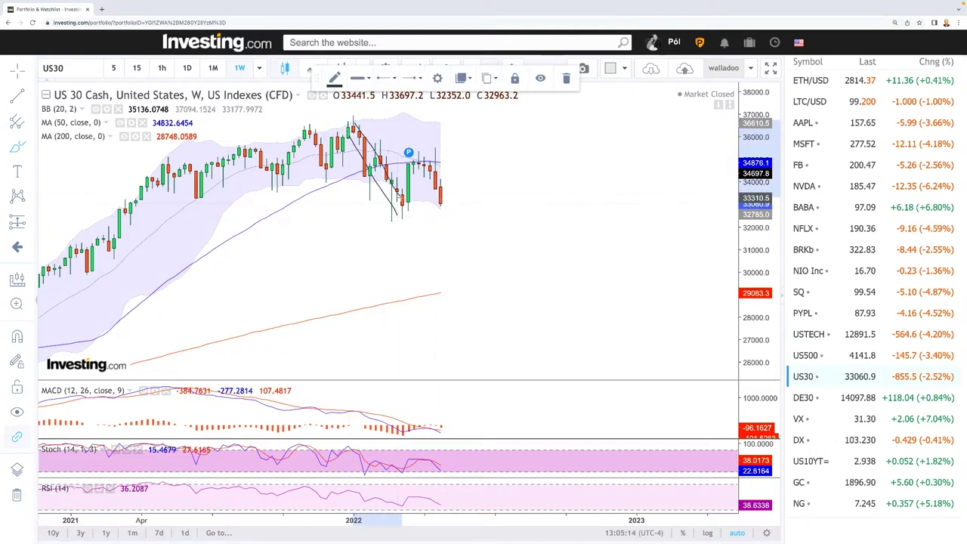
left_click_drag(400, 201, 420, 162)
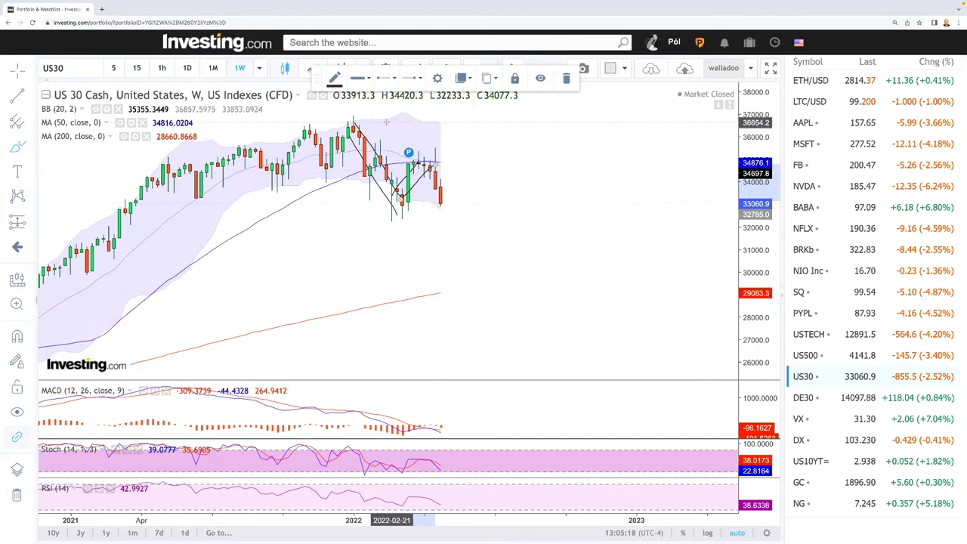
Sketch a projected US30 drop to the extended 200-week moving average at about 29,200, and an alternative bounce to the extended 50-week average.
mouse_move(453, 126)
left_mouse_down()
mouse_move(470, 159)
mouse_move(462, 288)
mouse_move(480, 260)
left_mouse_up()
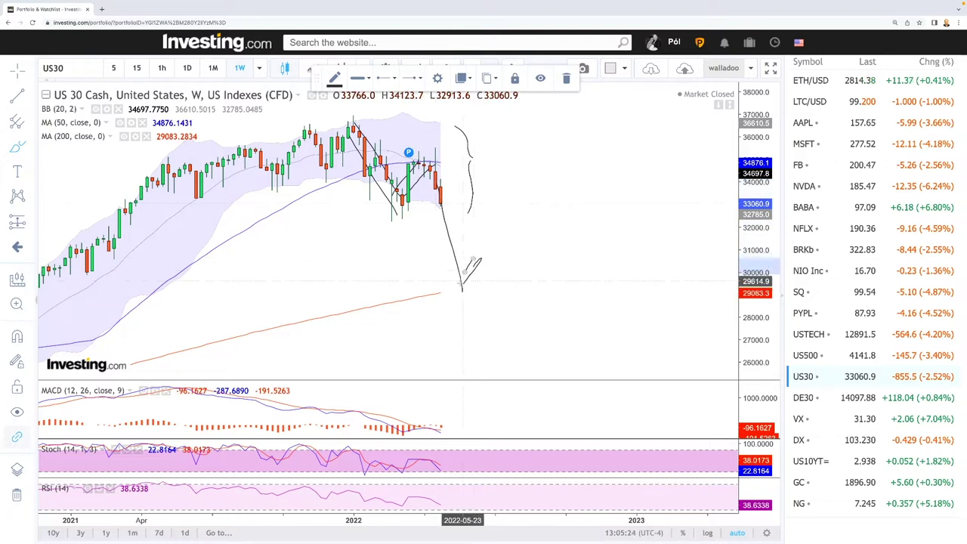
left_click_drag(441, 293, 500, 281)
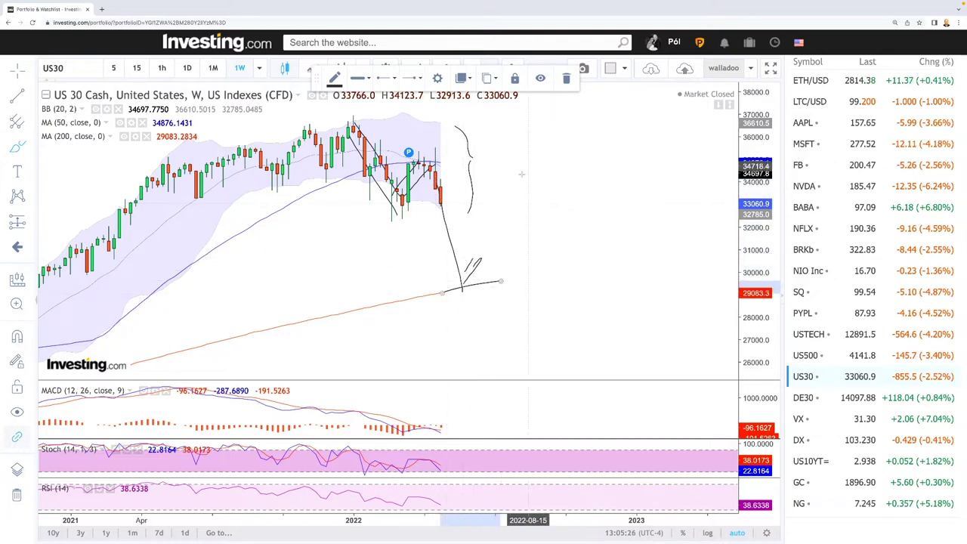
scroll(499, 221, "down", 3)
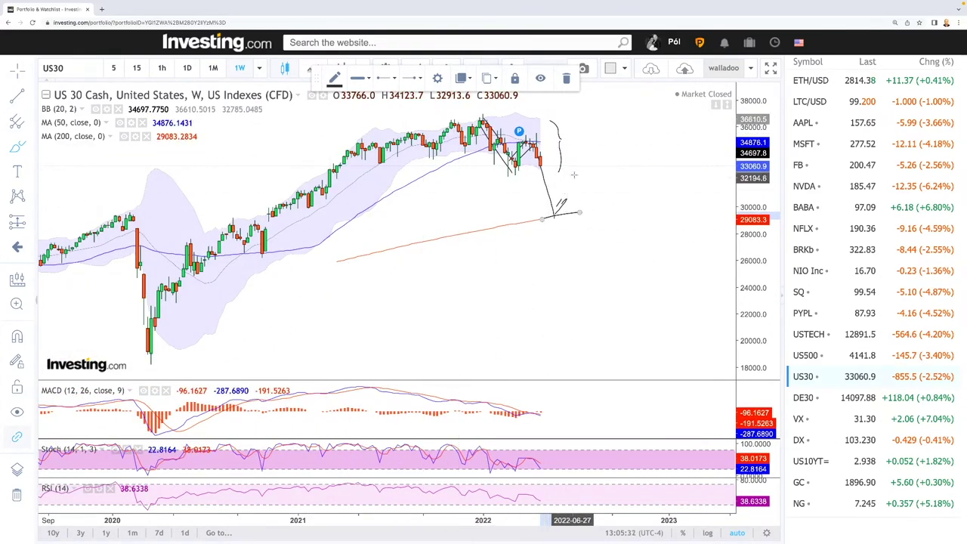
scroll(574, 173, "up", 1)
scroll(574, 173, "up", 3)
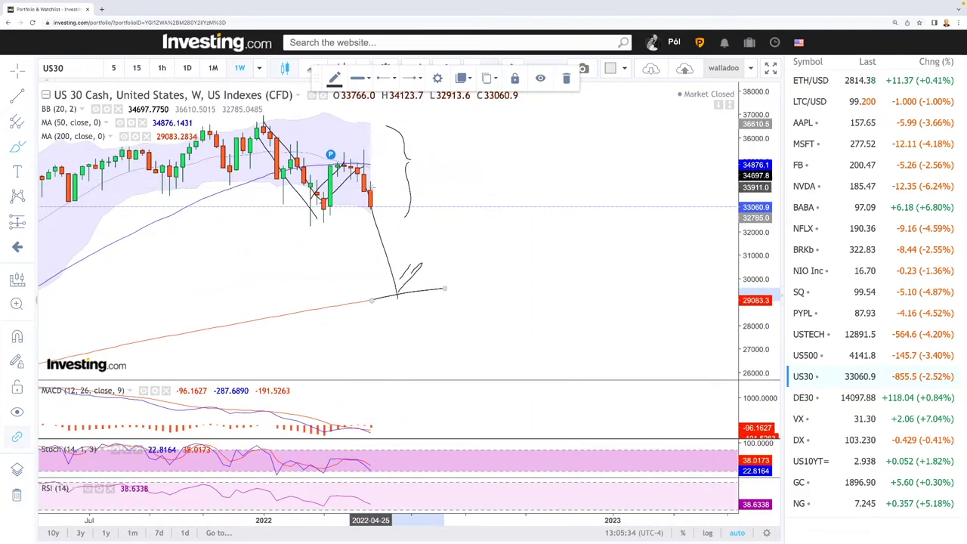
mouse_move(373, 195)
left_mouse_down()
mouse_move(391, 169)
mouse_move(421, 176)
left_mouse_up()
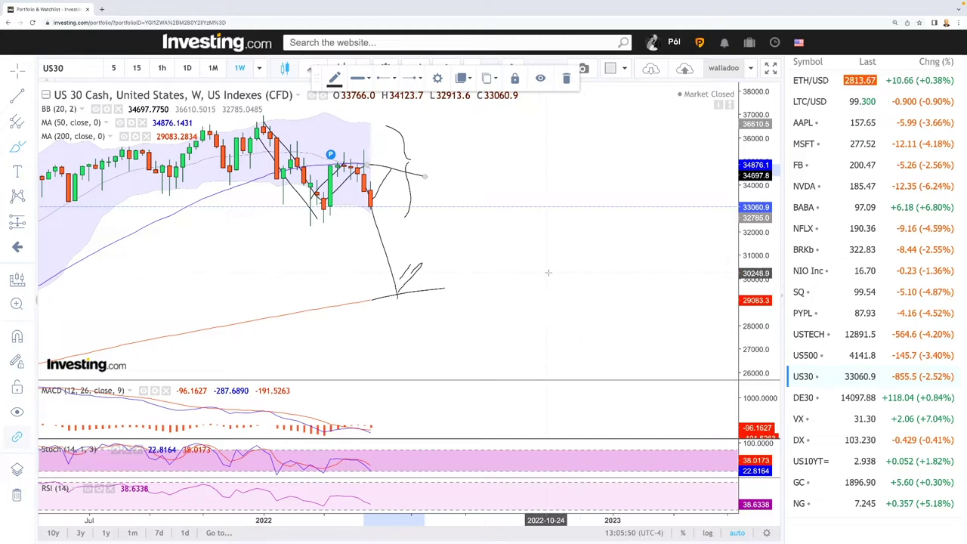
Display the DE30 chart and brush its 2022 fall, rebound and projected drop to the extended 200-week moving average at about 13,100.
left_click(803, 398)
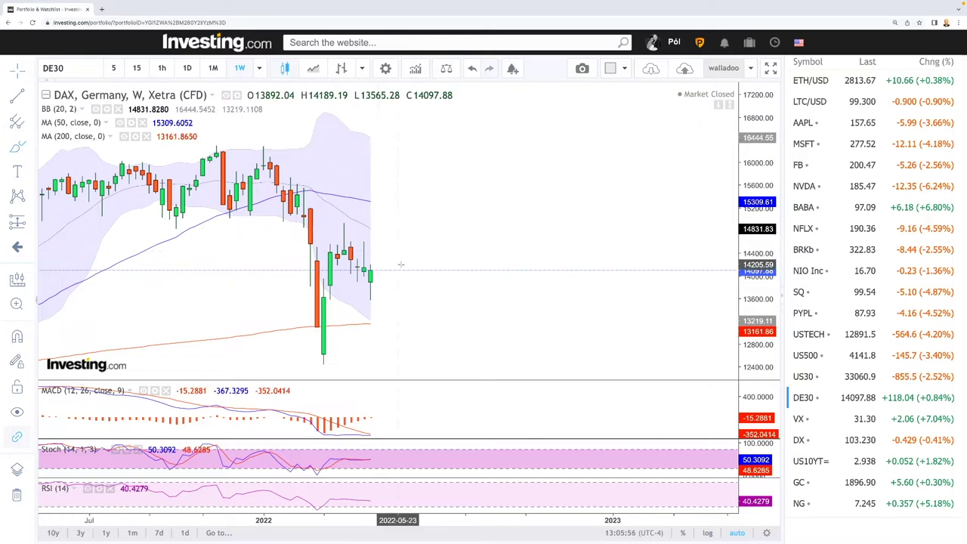
left_click_drag(407, 262, 539, 262)
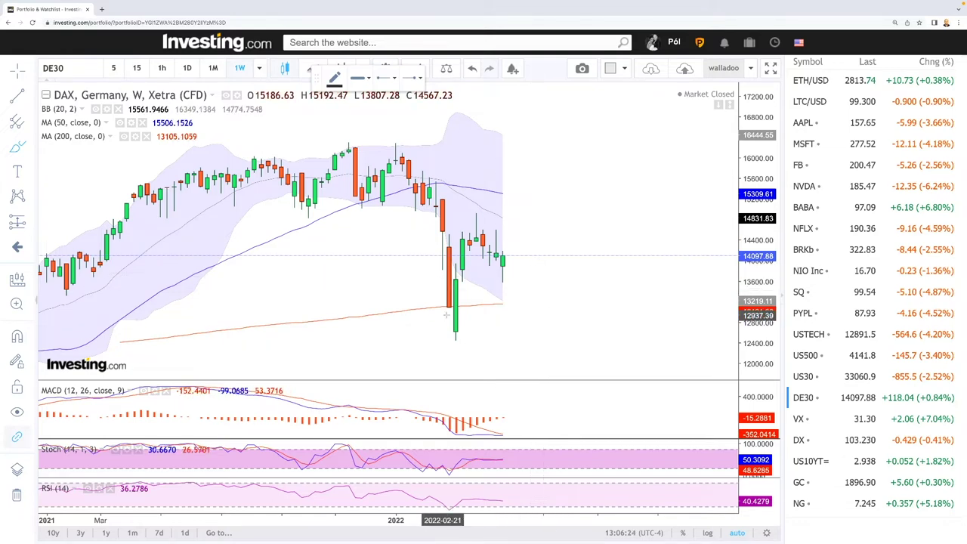
mouse_move(407, 161)
left_mouse_down()
mouse_move(457, 327)
mouse_move(465, 260)
mouse_move(483, 241)
mouse_move(523, 307)
left_mouse_up()
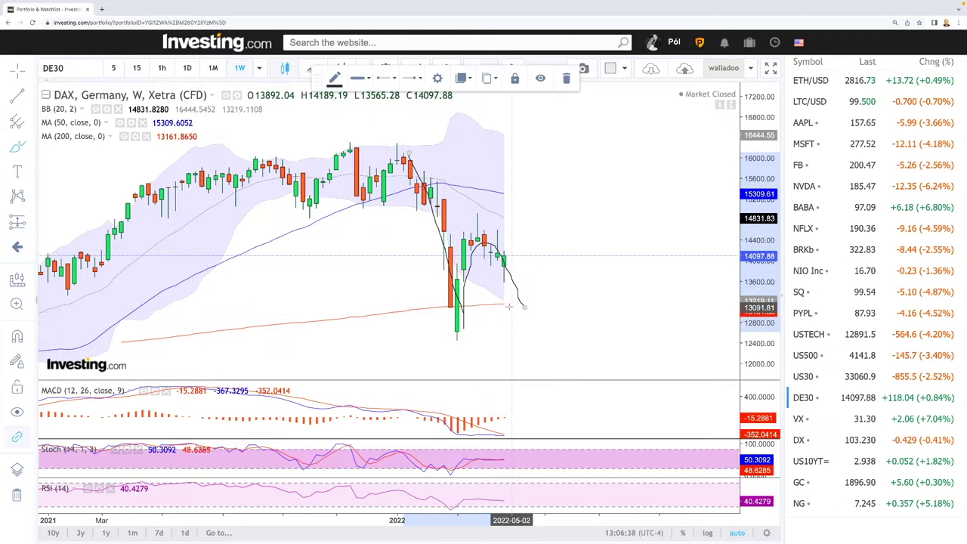
left_click_drag(501, 304, 551, 307)
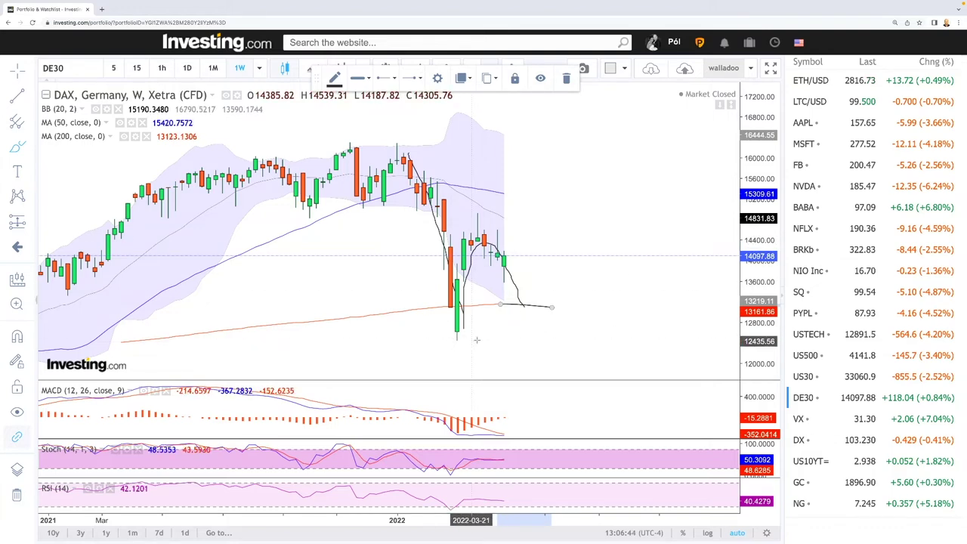
Mark the recent DE30 rebound high and the late-2020 low at about 11,530, and extend the 50-week average and Bollinger midline downward.
scroll(503, 338, "down", 5)
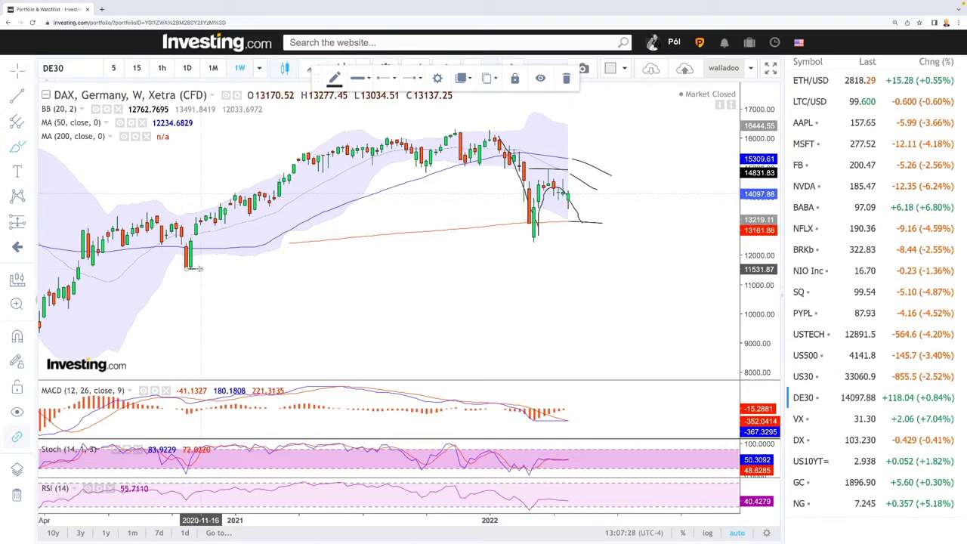
scroll(355, 290, "down", 3)
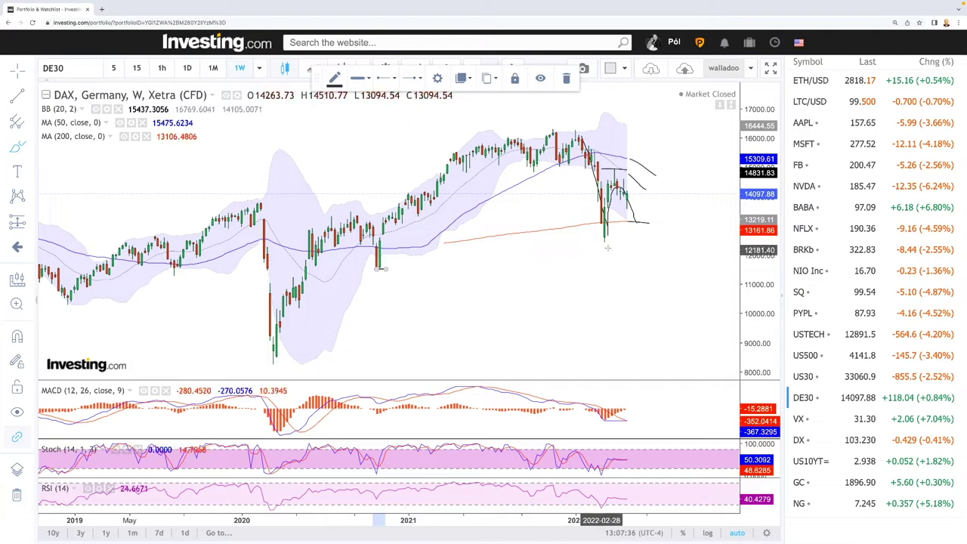
scroll(662, 257, "up", 2)
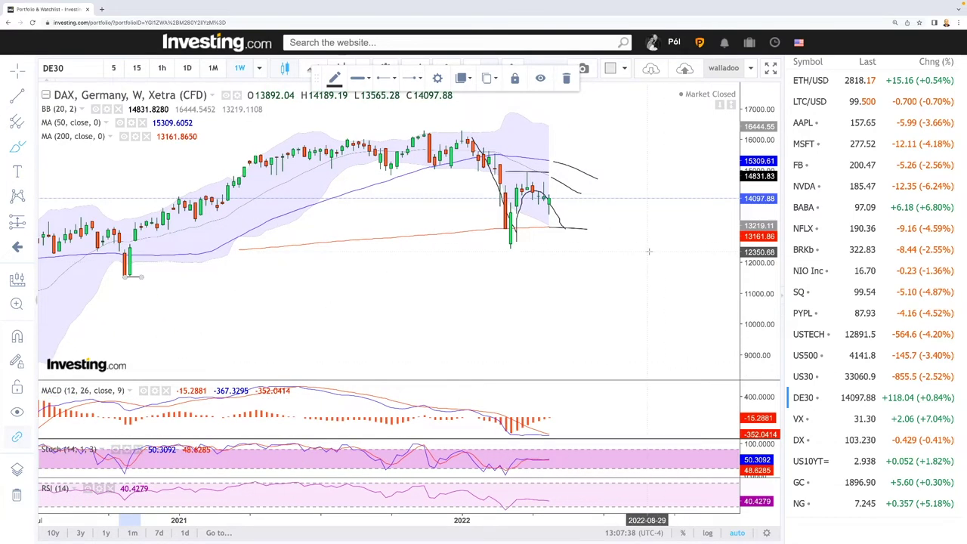
scroll(646, 246, "up", 1)
scroll(642, 234, "down", 3)
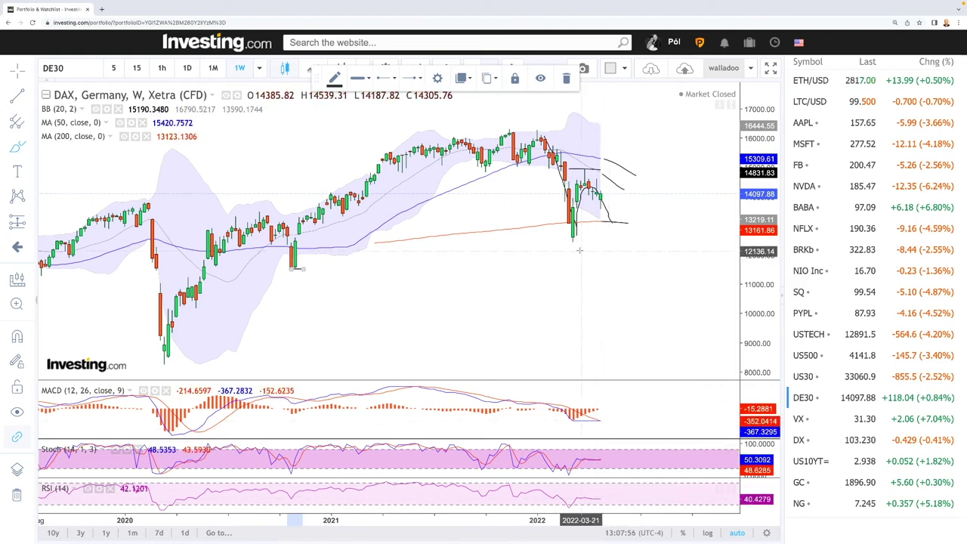
Display the VX chart and brush a projected drop from the latest candle to the 50-week moving average at about 22.
left_click(814, 420)
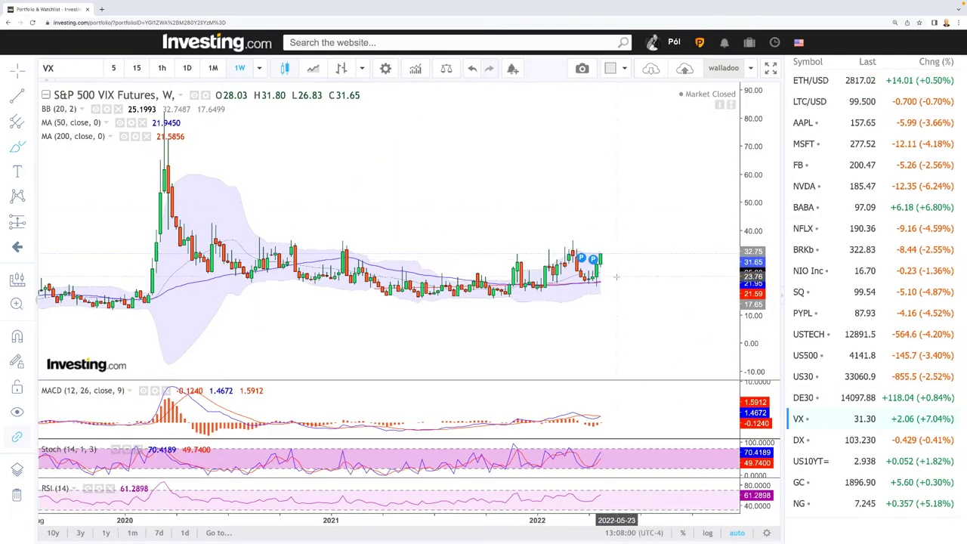
scroll(620, 280, "up", 2)
scroll(619, 279, "up", 3)
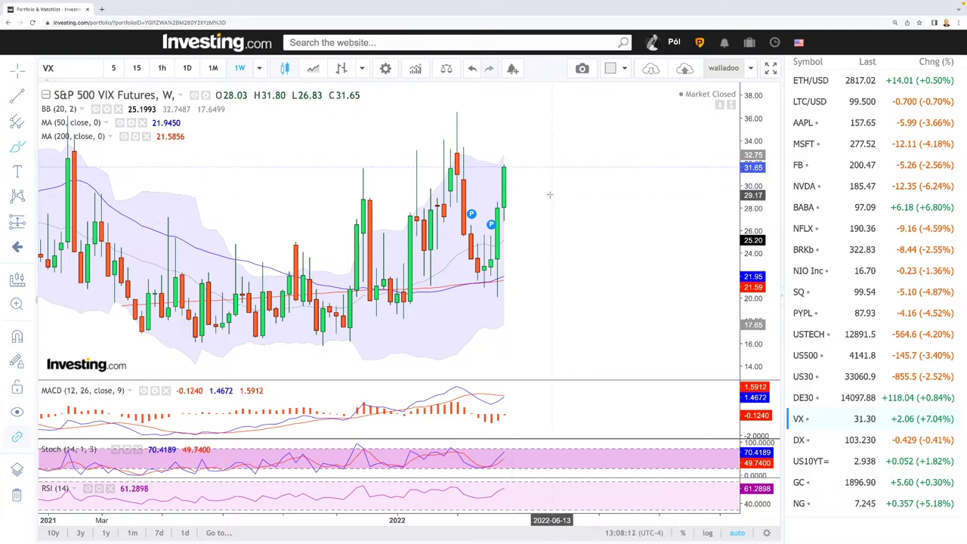
scroll(555, 198, "down", 5)
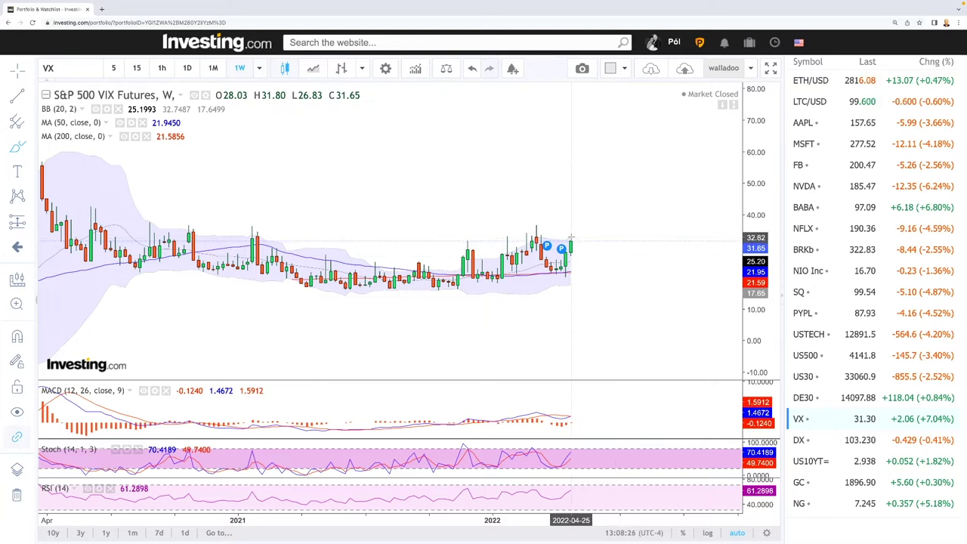
left_click(571, 238)
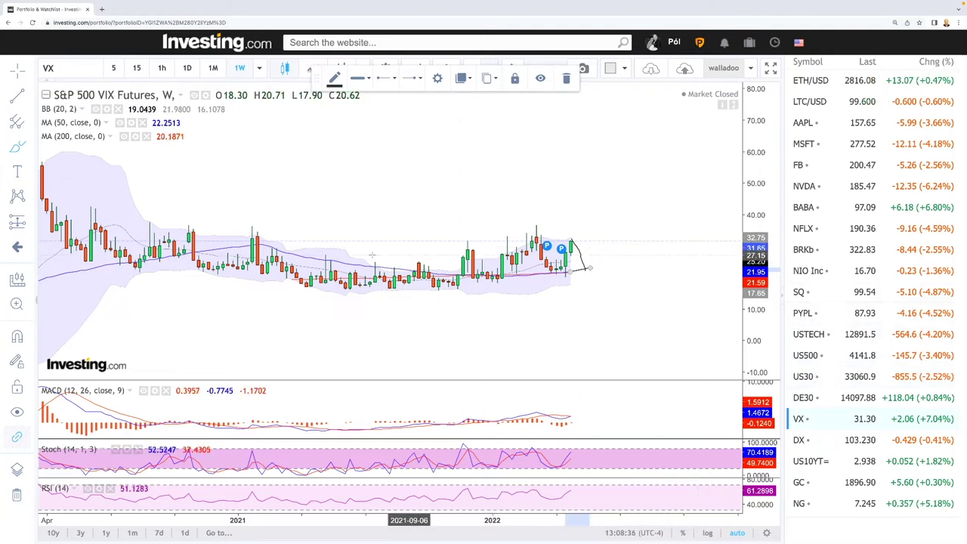
Draw rounded-bottom curves above and below the VX price action from mid-2020 to 2022, and extend the MACD, Stochastic and RSI lines upward.
mouse_move(106, 219)
left_mouse_down()
mouse_move(163, 241)
mouse_move(324, 269)
mouse_move(589, 228)
left_mouse_up()
mouse_move(110, 263)
left_mouse_down()
mouse_move(200, 289)
mouse_move(491, 303)
mouse_move(619, 261)
left_mouse_up()
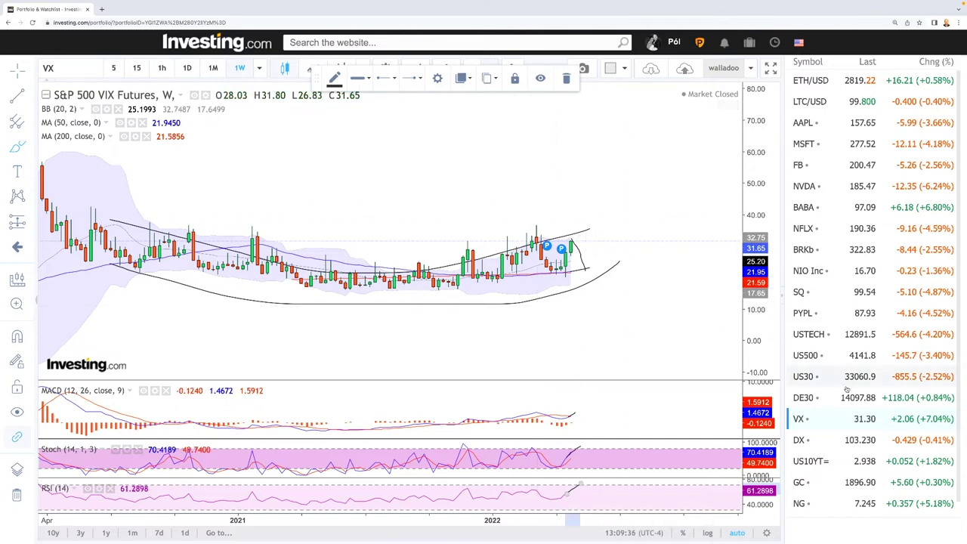
Display the US10YT chart and brush a downward arrow above the latest candle at about 3.0.
left_click(821, 461)
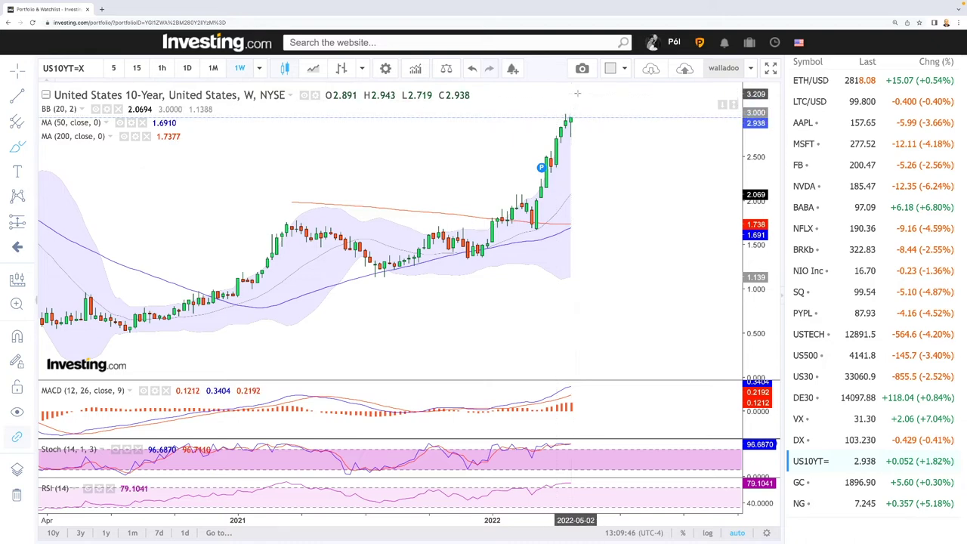
left_click(576, 90)
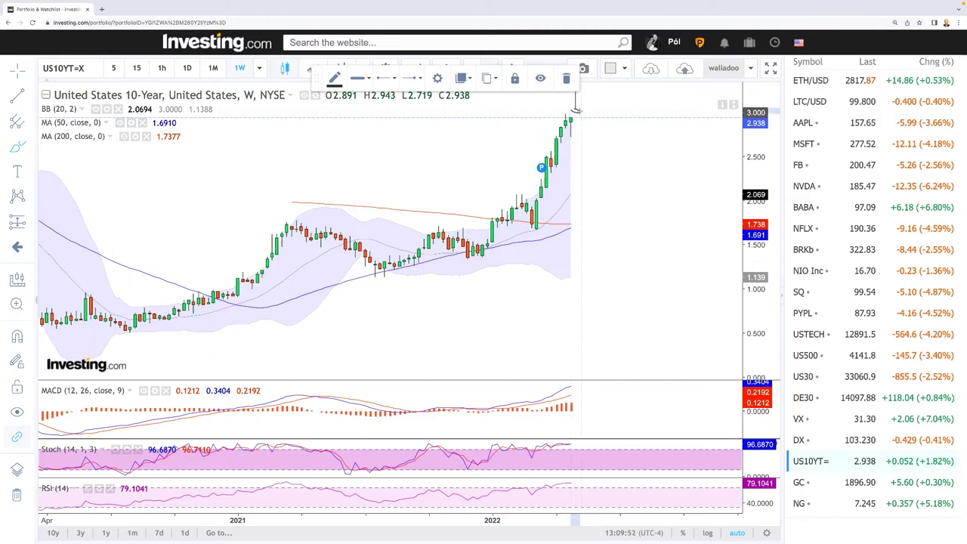
Extend the US10YT Bollinger midline upward to about 2.5 and circle the converging 50-week and 200-week moving averages at about 1.7.
scroll(578, 120, "down", 2)
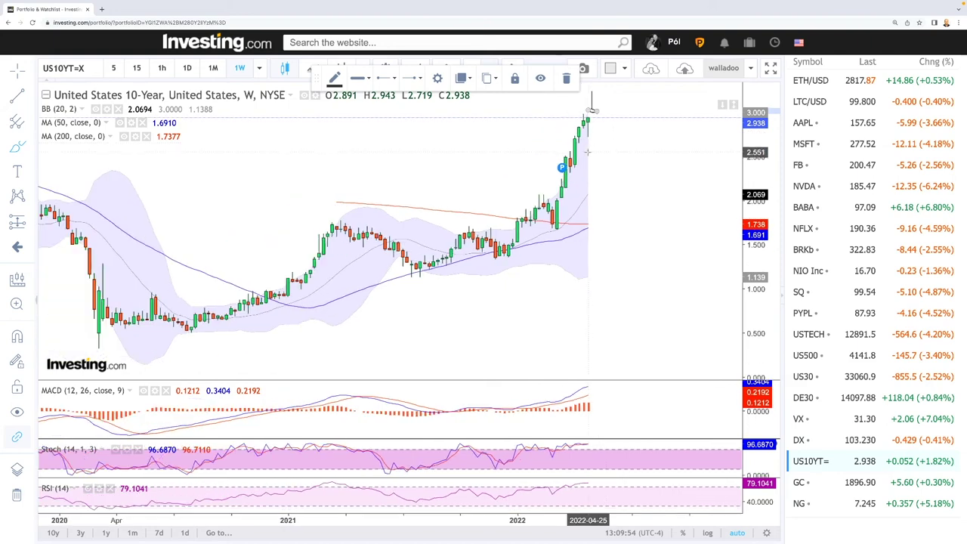
scroll(619, 124, "down", 1)
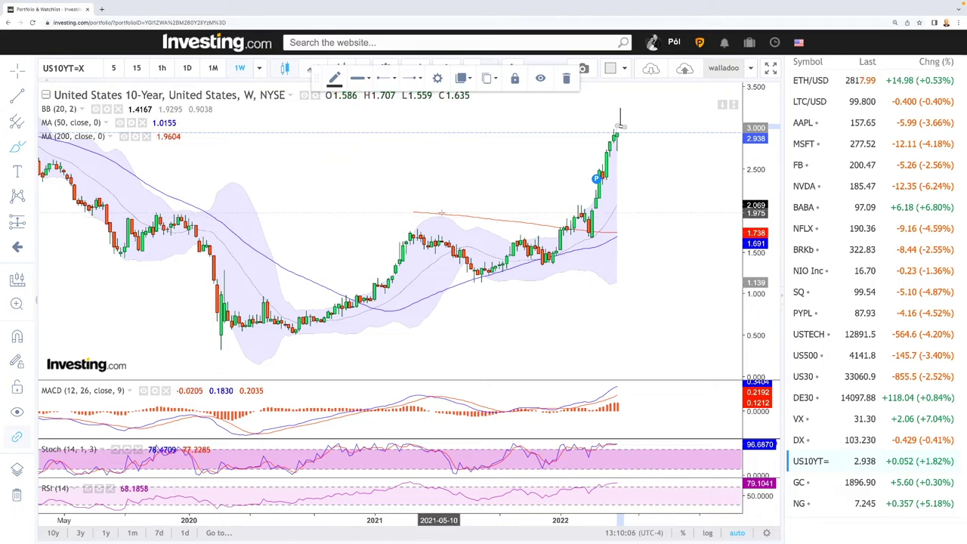
left_click(615, 205)
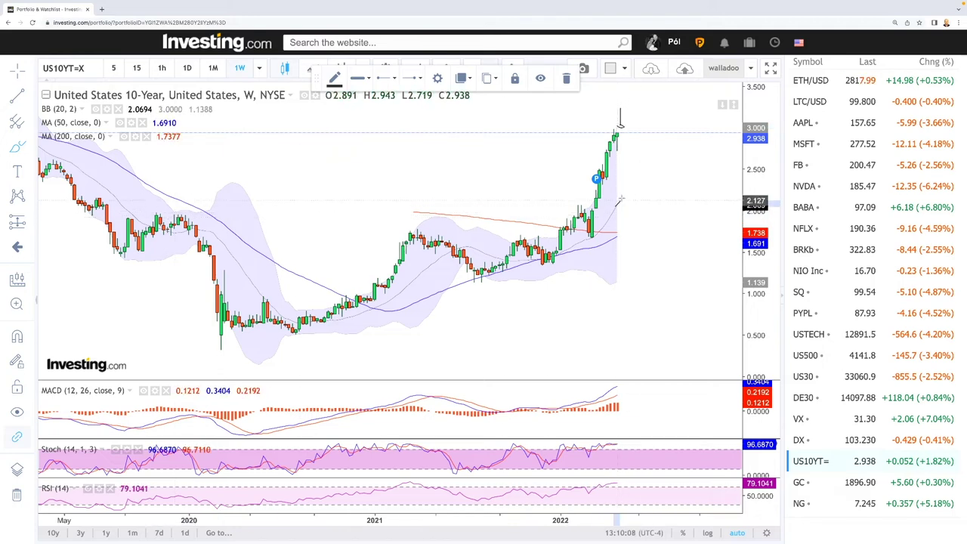
left_click(639, 169)
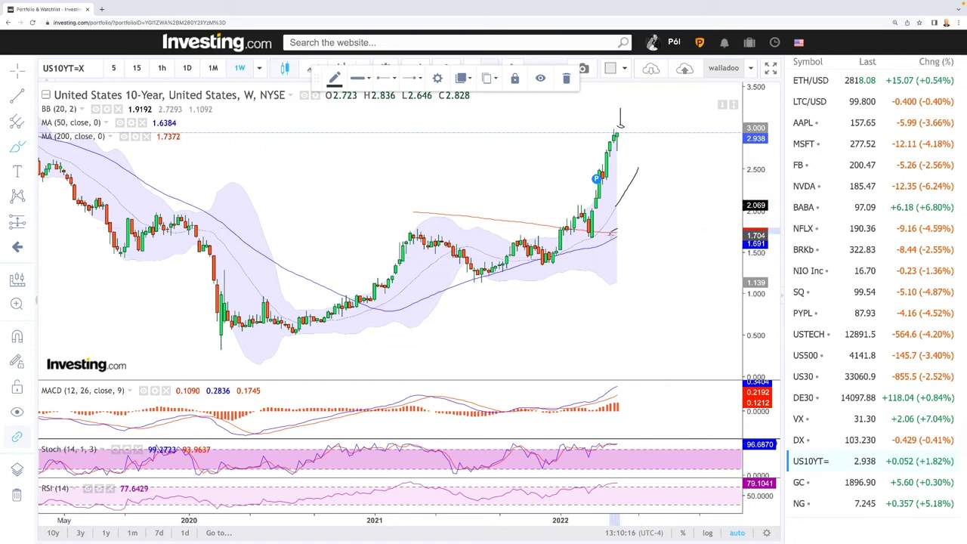
left_click(617, 235)
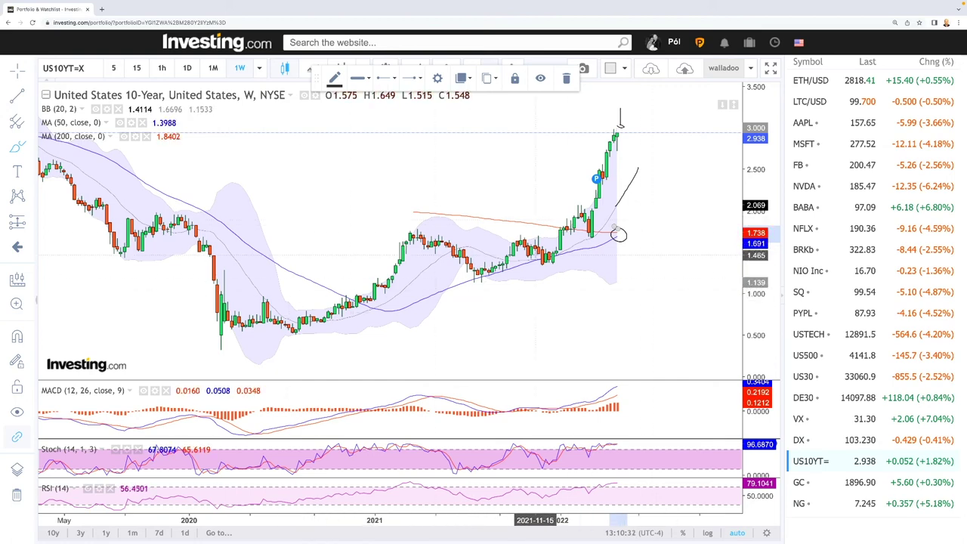
Sketch a projected US10YT pullback to about 2.6 followed by a rise to about 3.4.
scroll(540, 257, "down", 4)
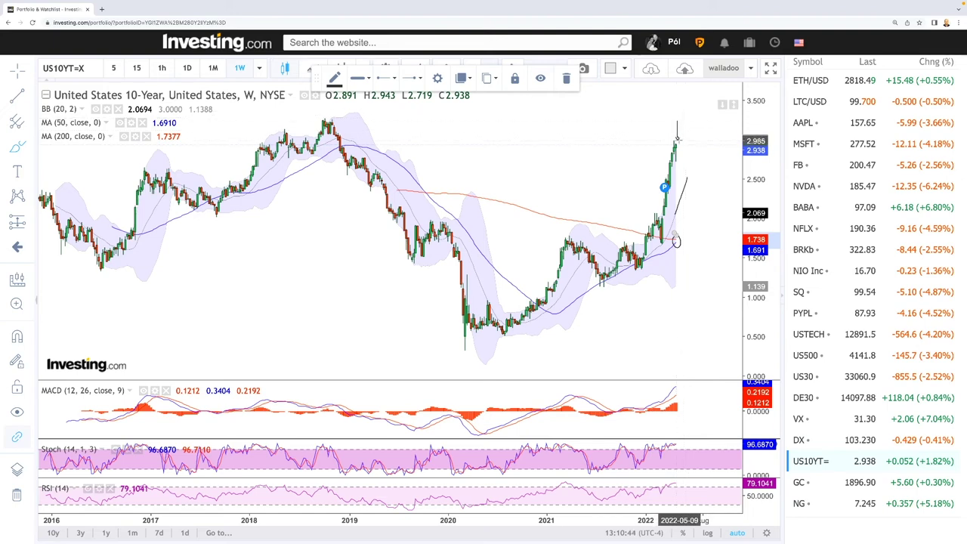
mouse_move(682, 154)
left_mouse_down()
mouse_move(689, 173)
mouse_move(712, 111)
left_mouse_up()
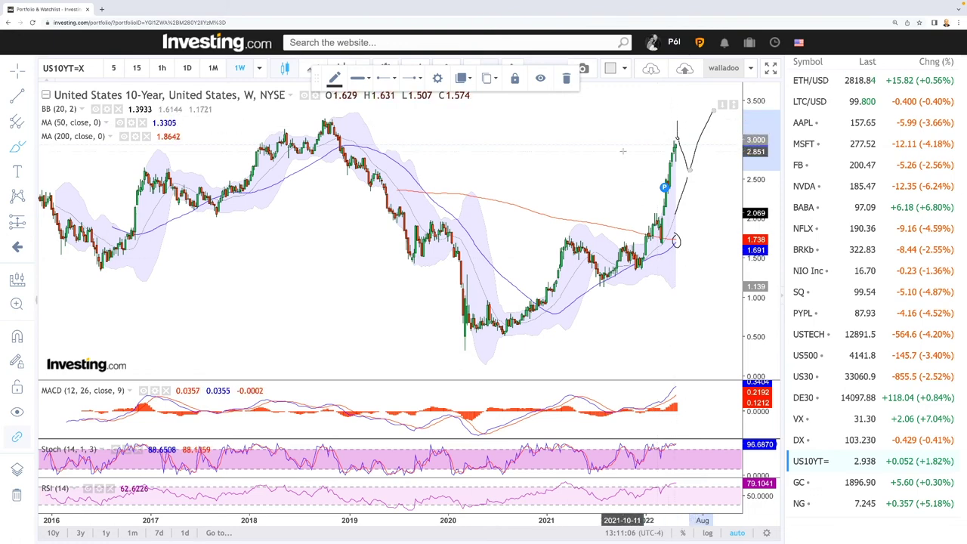
Circle the US10YT peaks of late 2013 and 2018 near the 3.0 level.
scroll(578, 212, "down", 5)
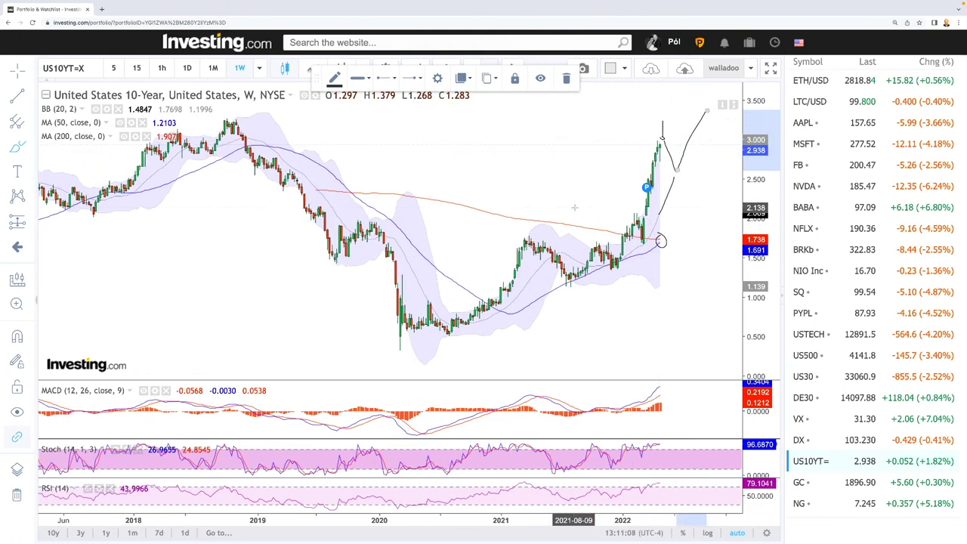
scroll(578, 214, "down", 3)
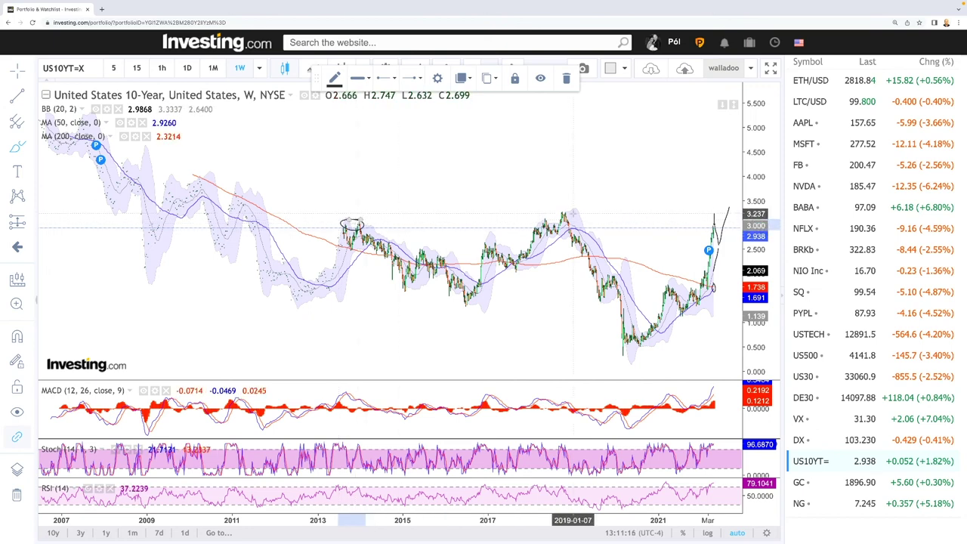
left_click_drag(572, 214, 558, 211)
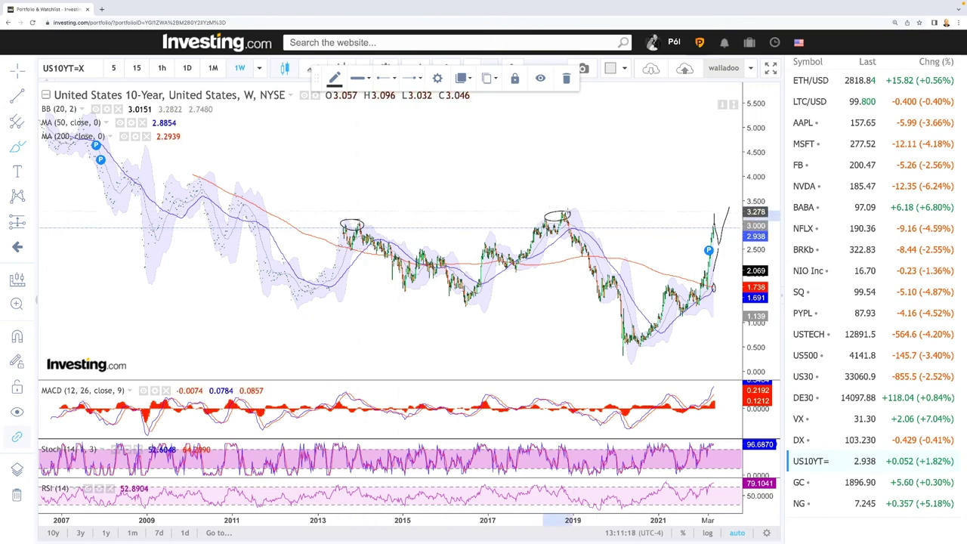